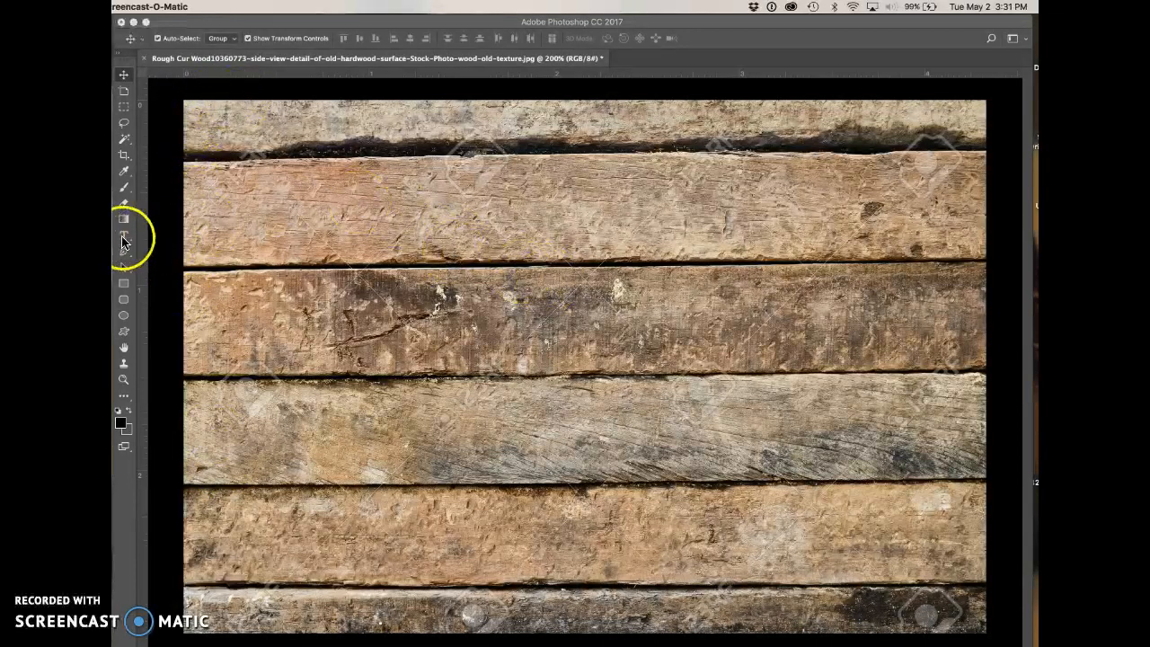
Add a white Arial Black 'TEST' type layer in All Caps and centre it over the planks
left_click(124, 239)
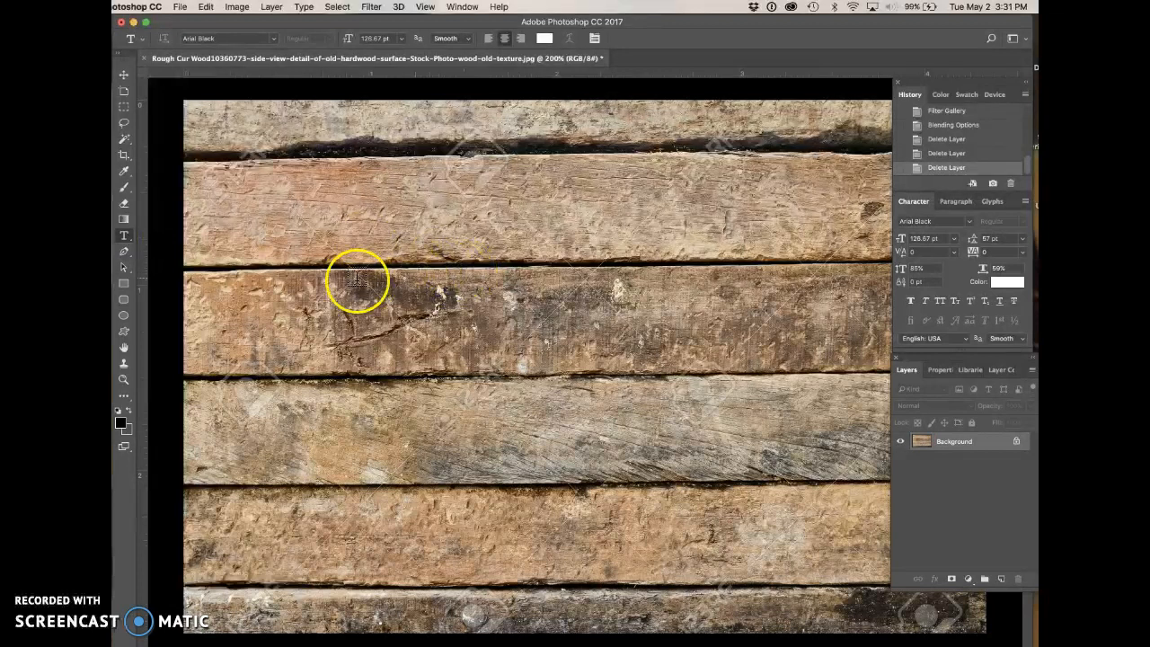
left_click(319, 328)
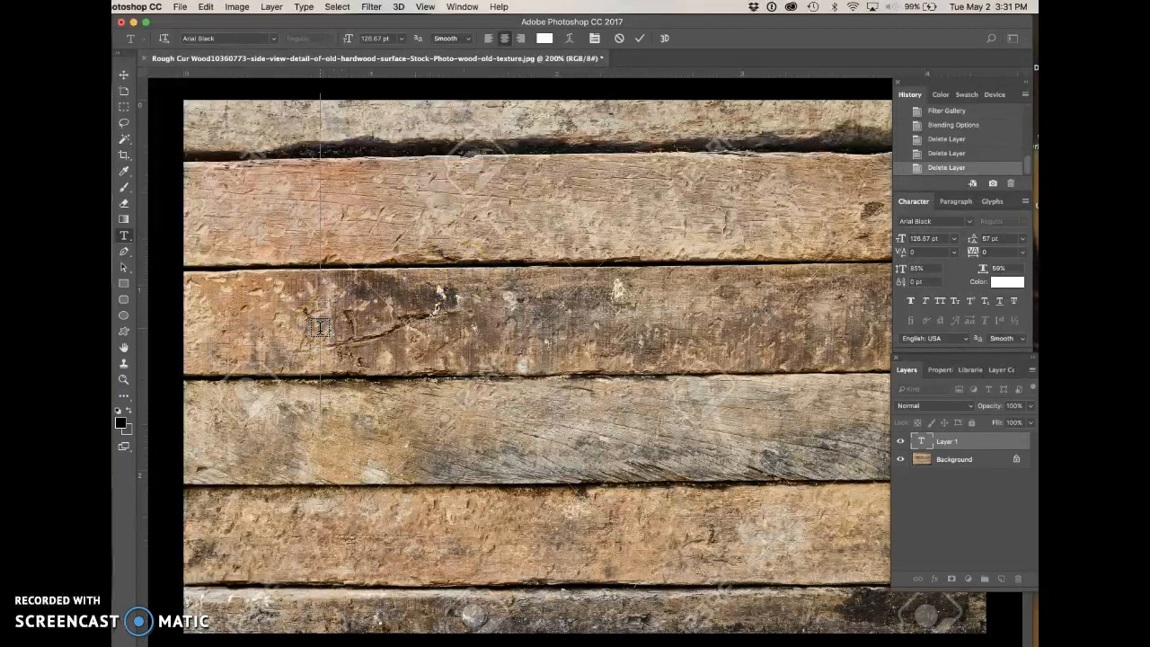
type("test")
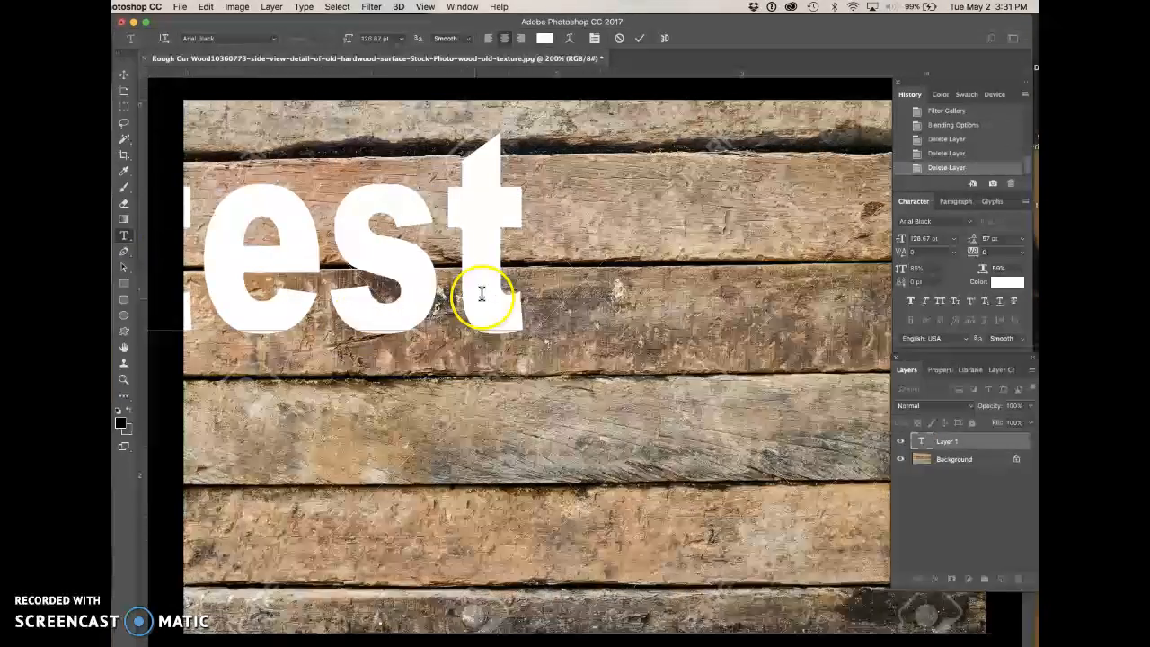
left_click(506, 281)
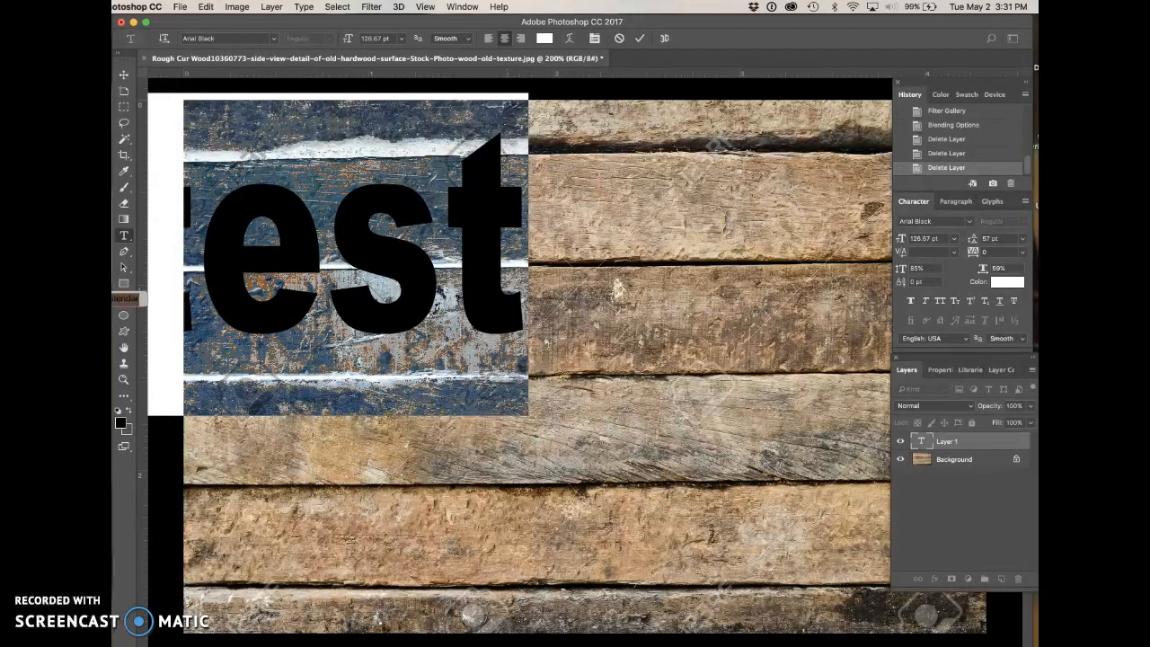
left_click(941, 302)
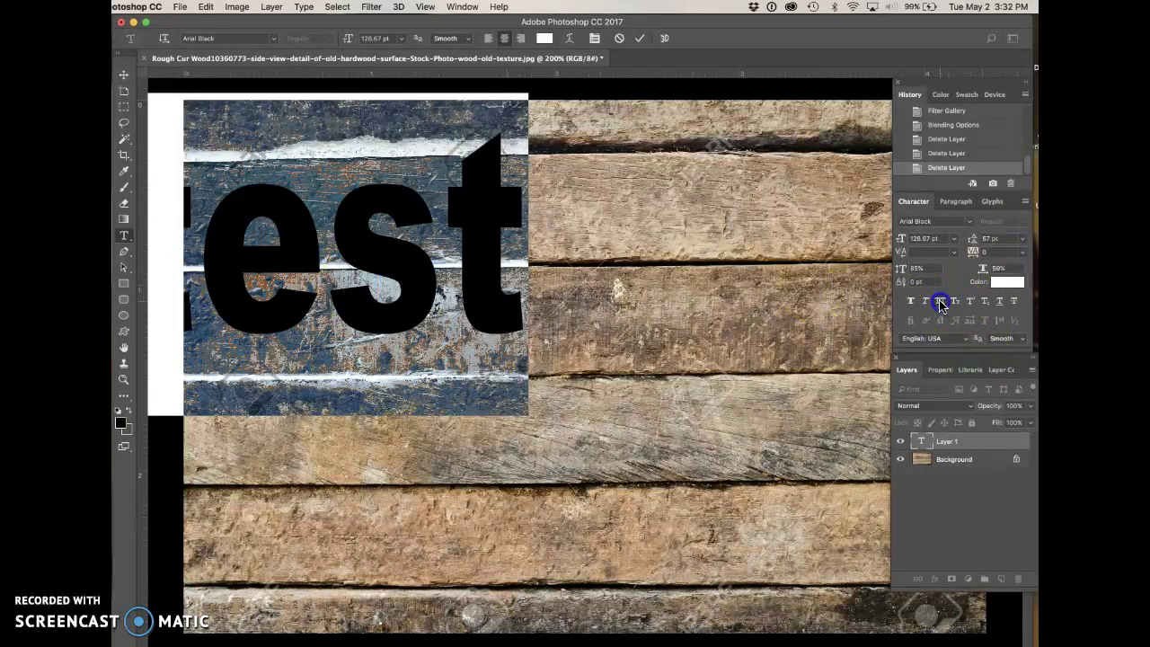
left_click(124, 78)
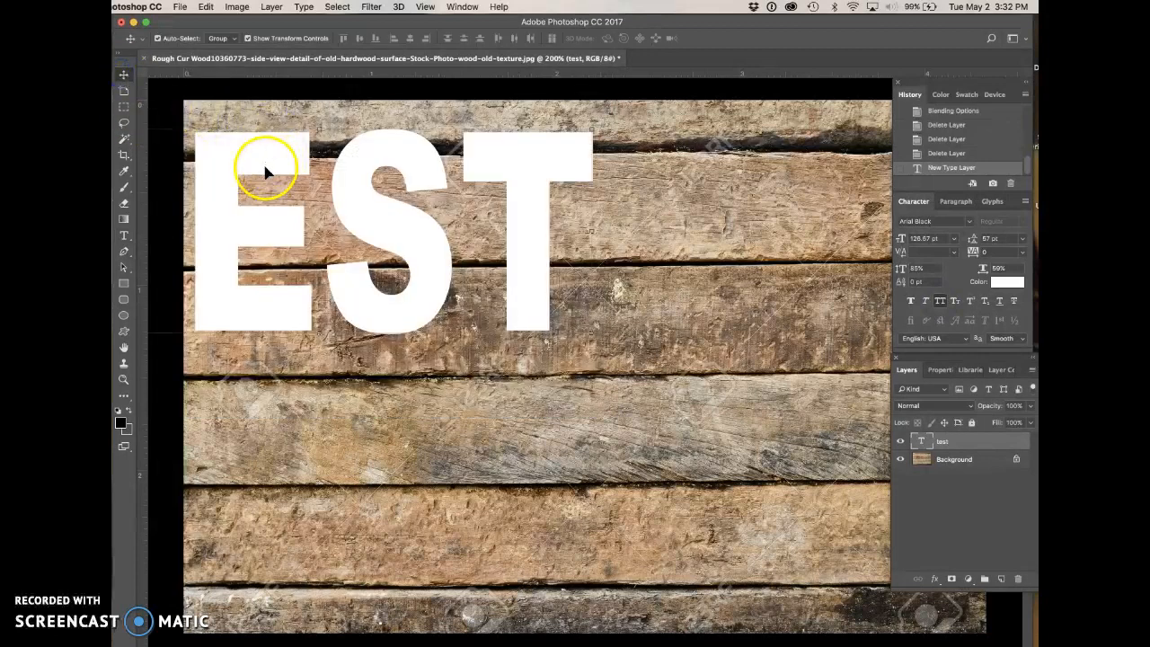
mouse_move(268, 171)
left_mouse_down()
mouse_move(294, 194)
mouse_move(492, 272)
left_mouse_up()
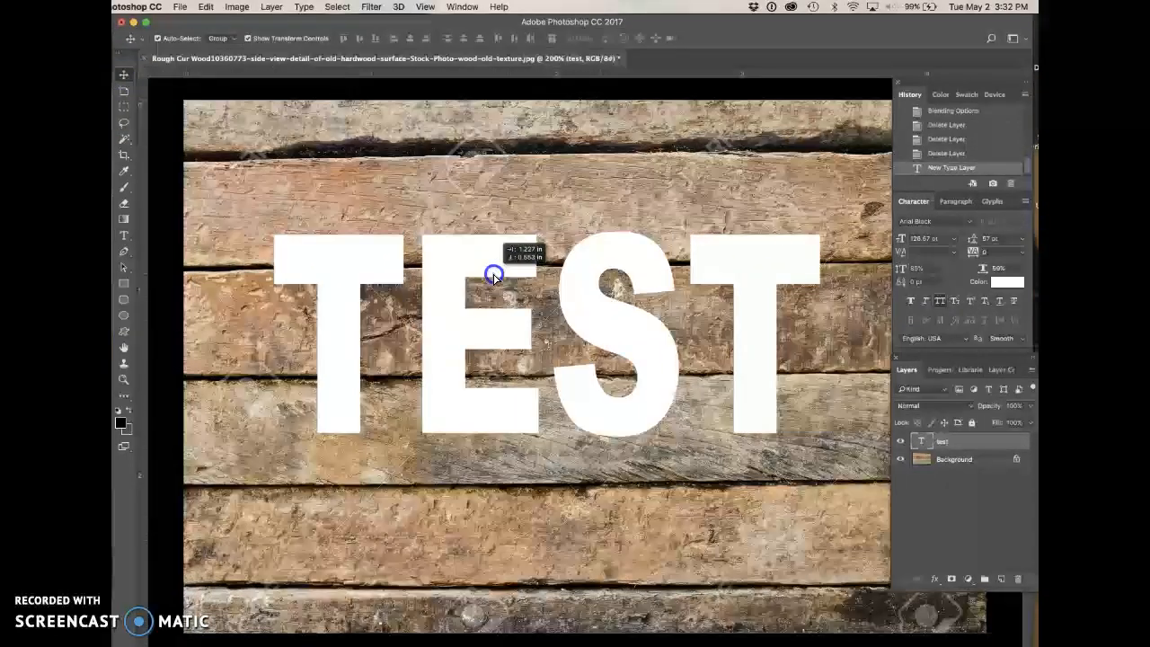
Convert the TEST type layer for Smart Filters so it becomes a smart object
left_click(372, 7)
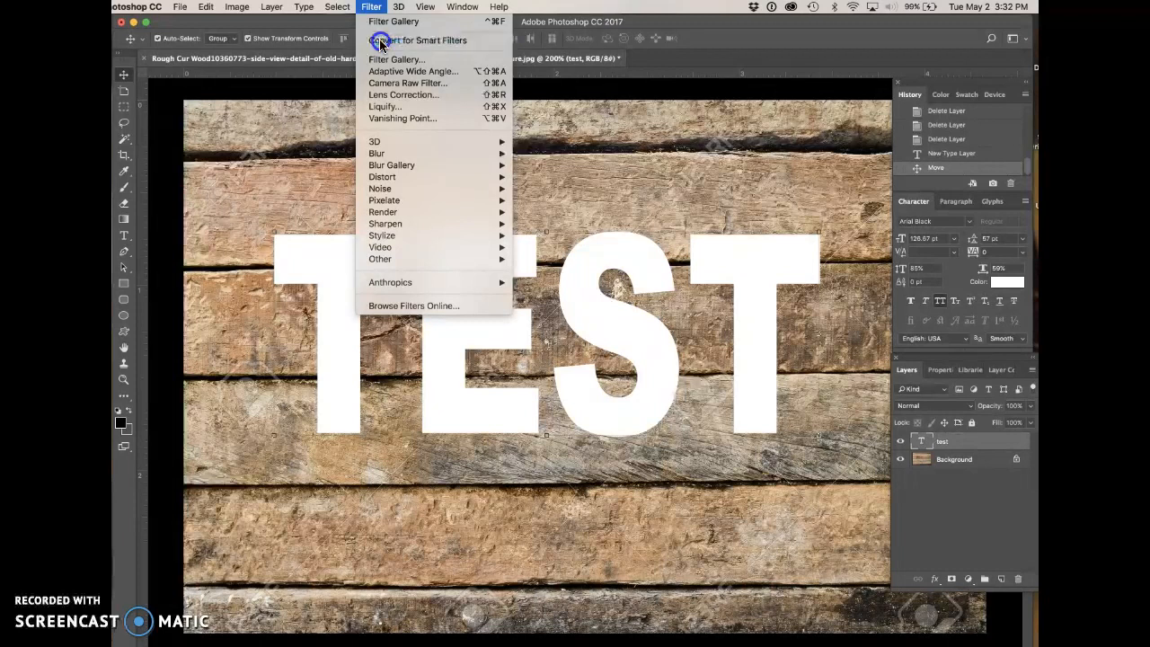
left_click(381, 42)
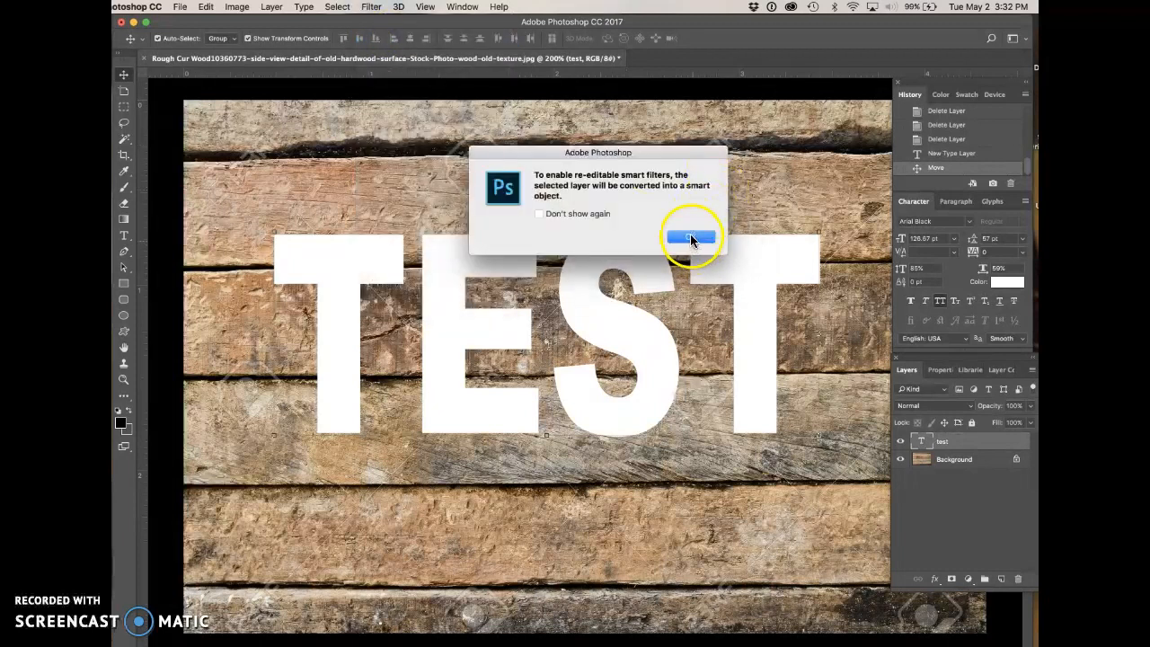
left_click(690, 236)
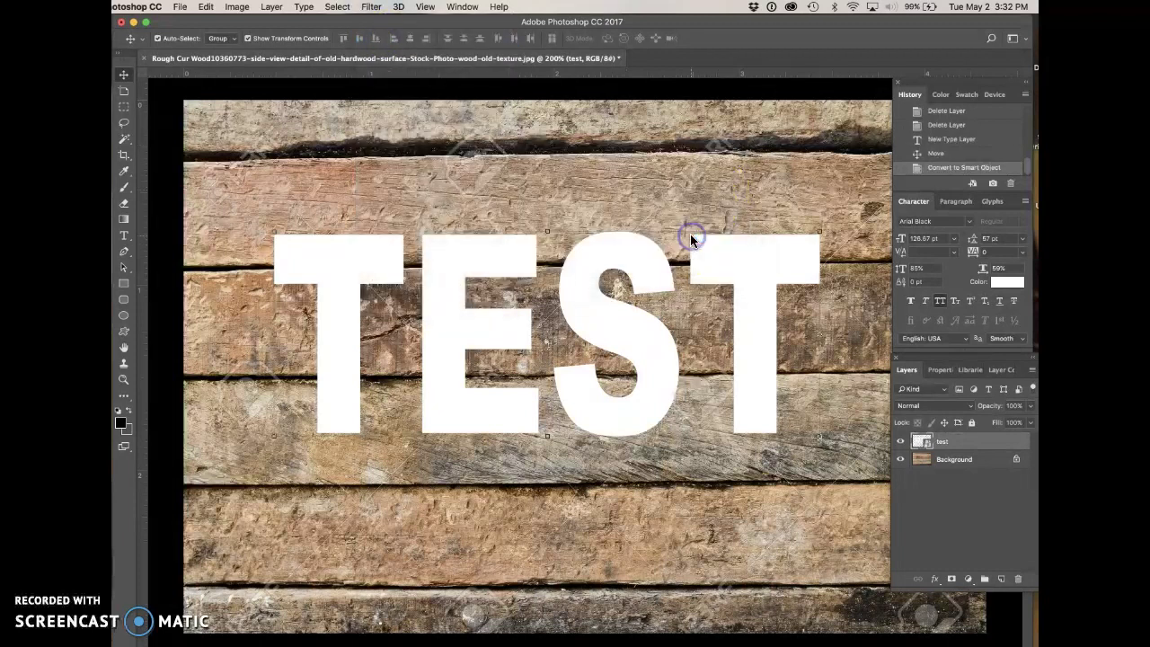
left_click(371, 7)
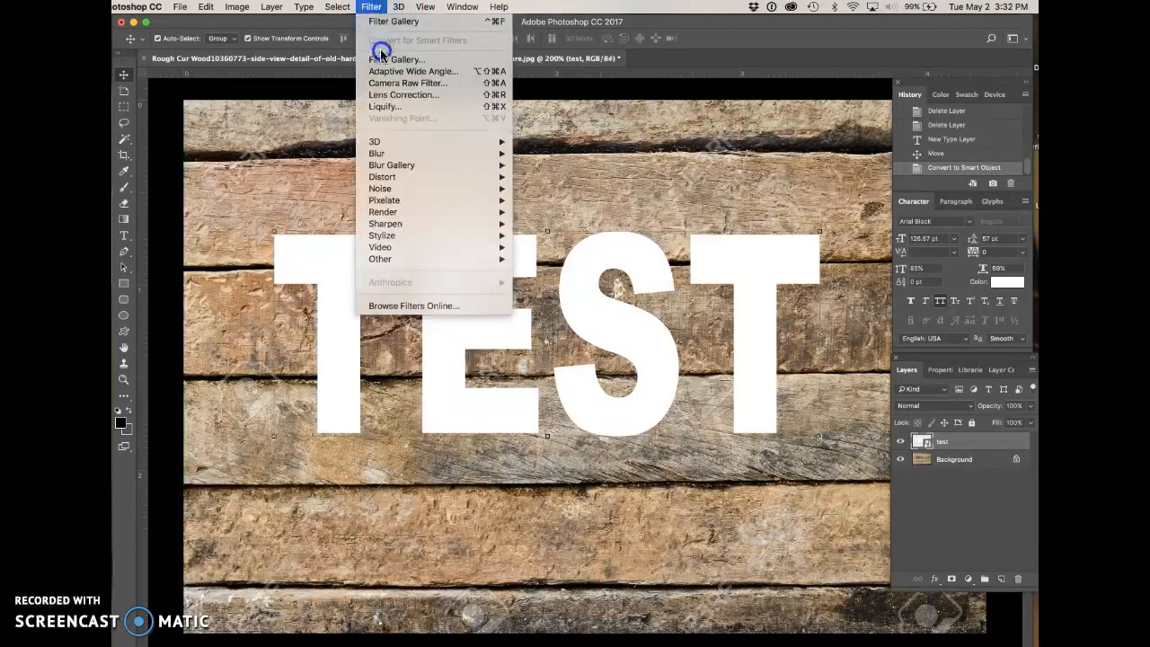
Apply a Texturizer Canvas smart filter to the TEST letters with lowered relief
left_click(382, 59)
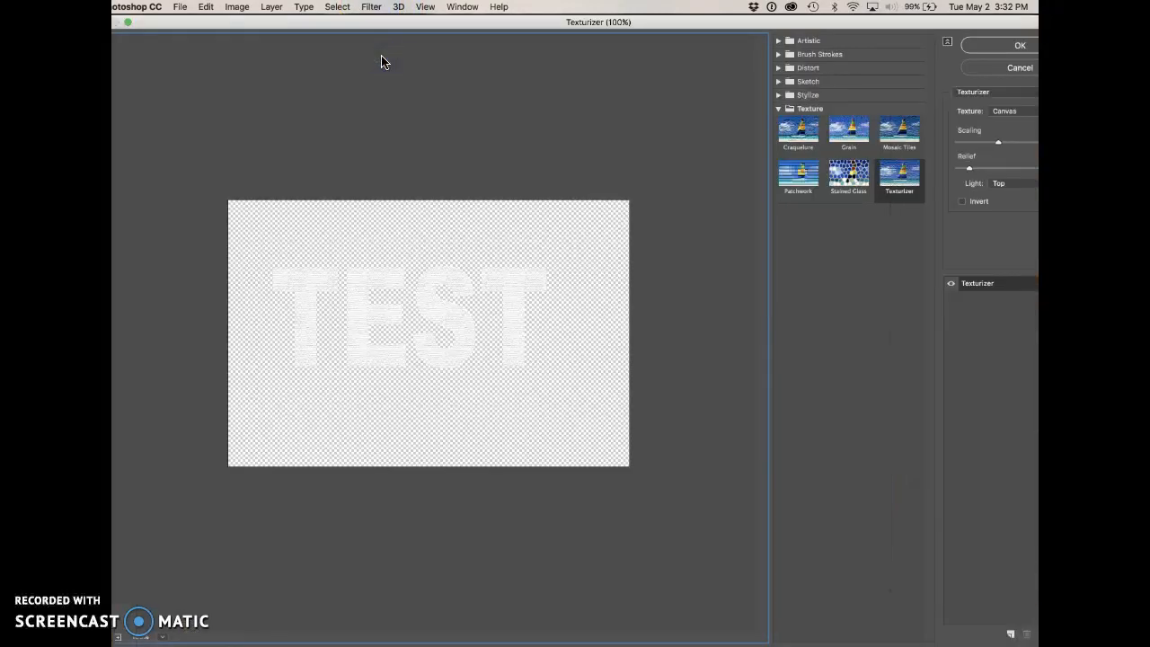
left_click(900, 178)
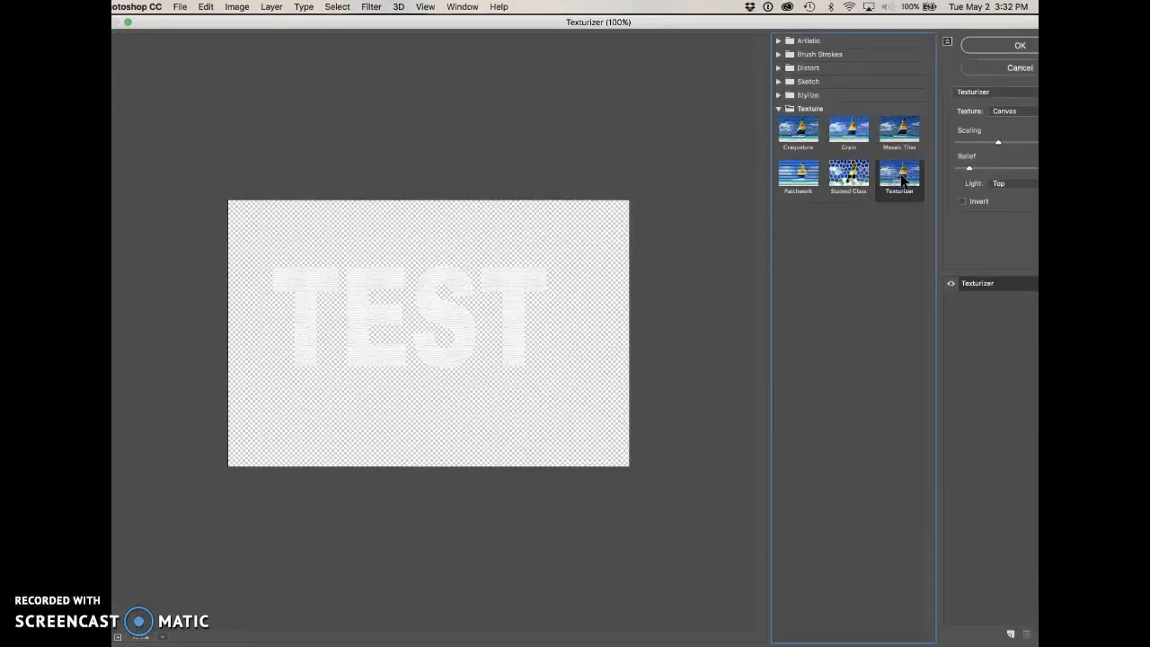
left_click(777, 109)
left_click(898, 177)
left_click(969, 168)
left_click_drag(969, 168, 964, 170)
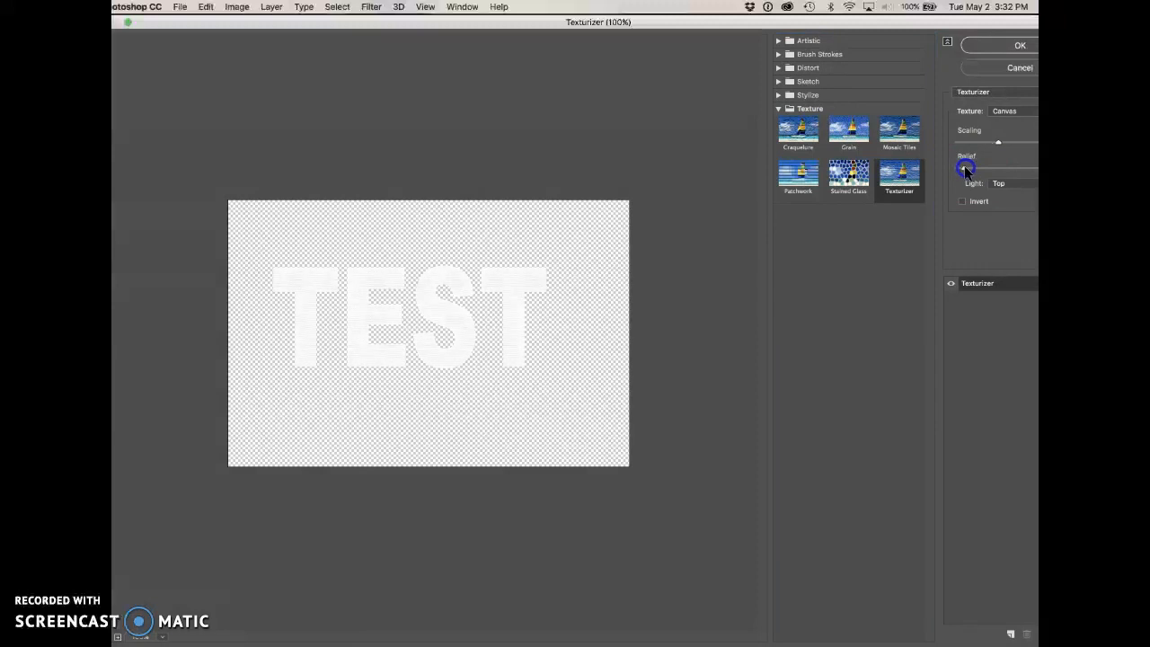
left_click_drag(968, 170, 967, 170)
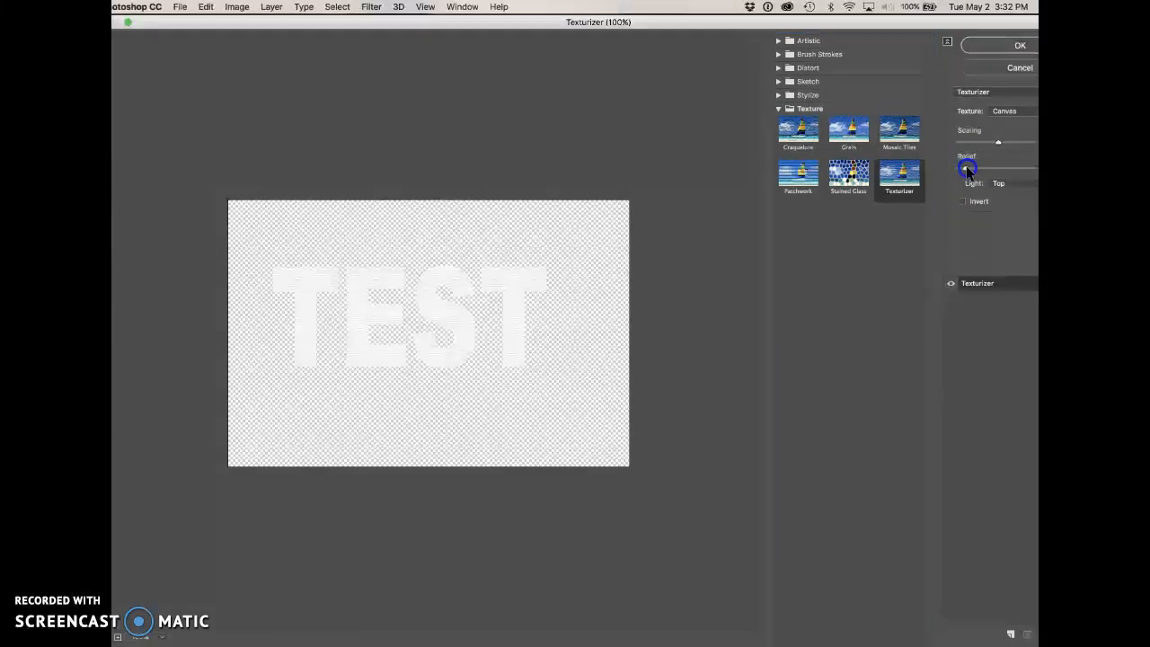
left_click(1019, 45)
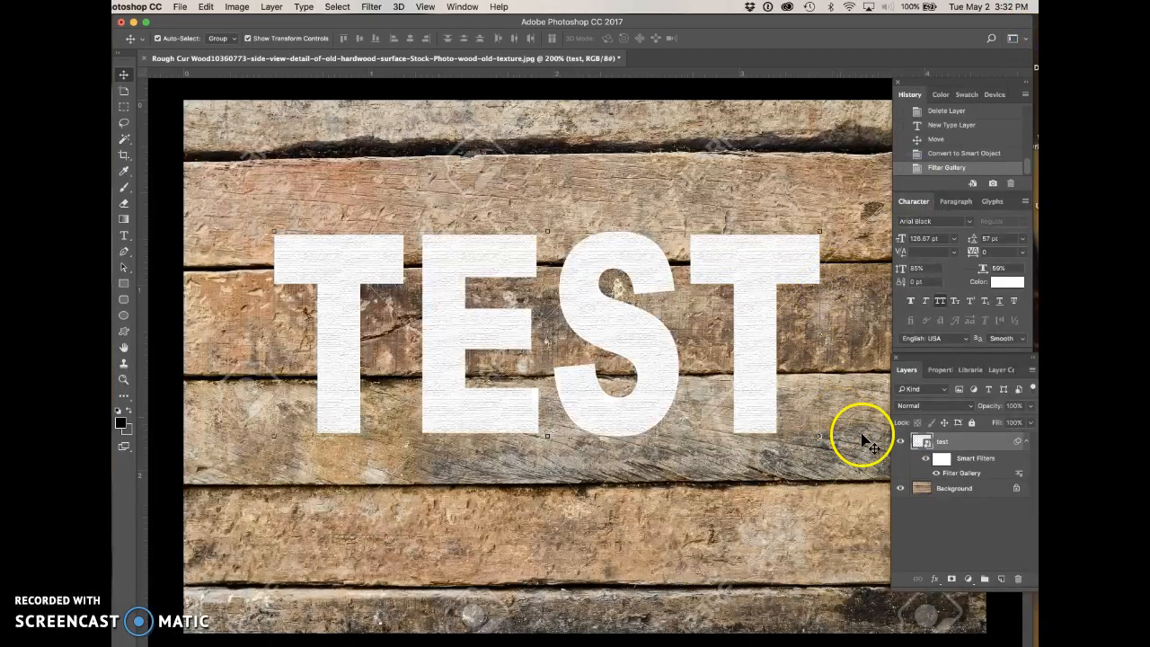
Set the Underlying Layer Blend If sliders to black 21 and white 164 so wood shows through
double_click(968, 446)
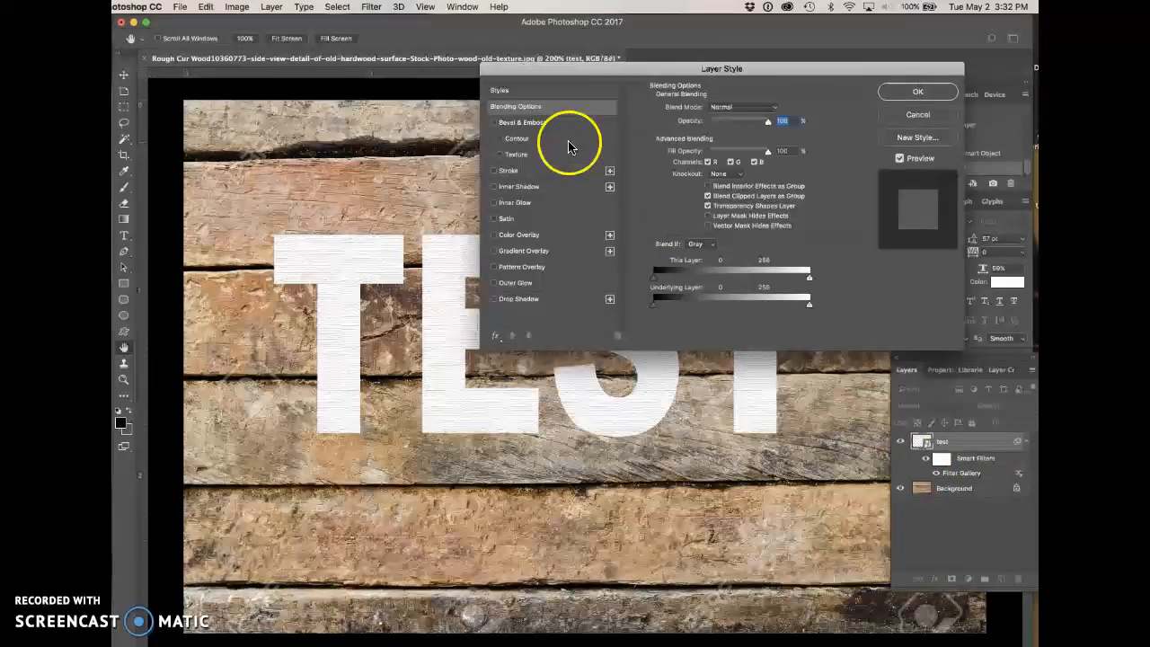
left_click(531, 107)
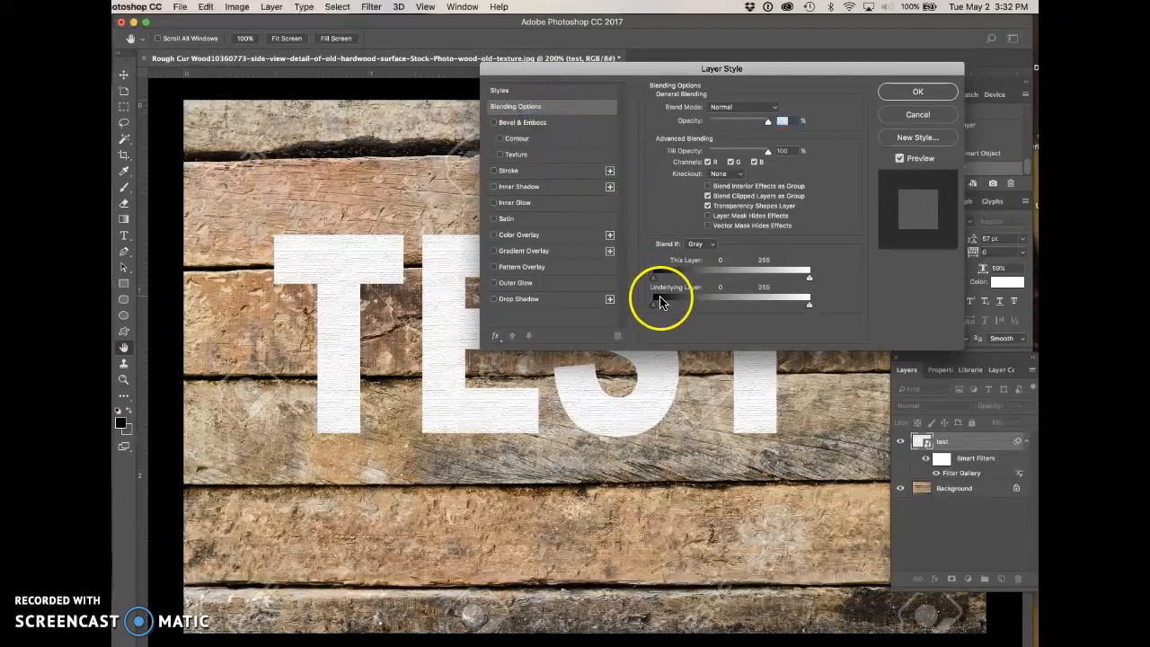
left_click_drag(654, 305, 657, 309)
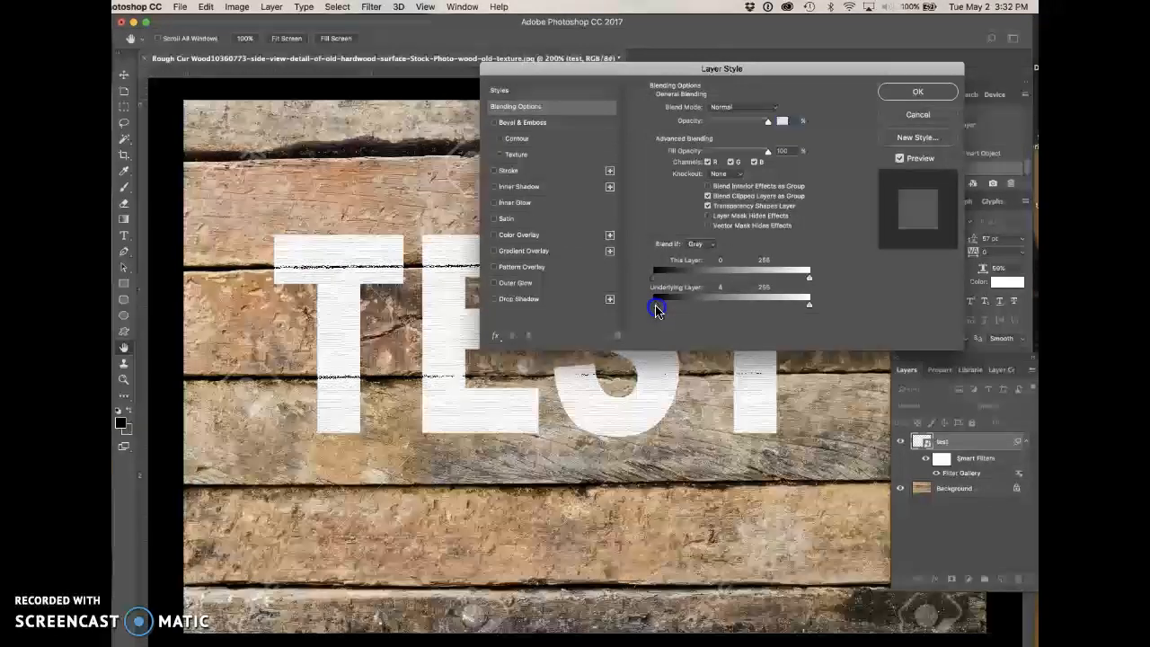
left_click_drag(656, 309, 663, 311)
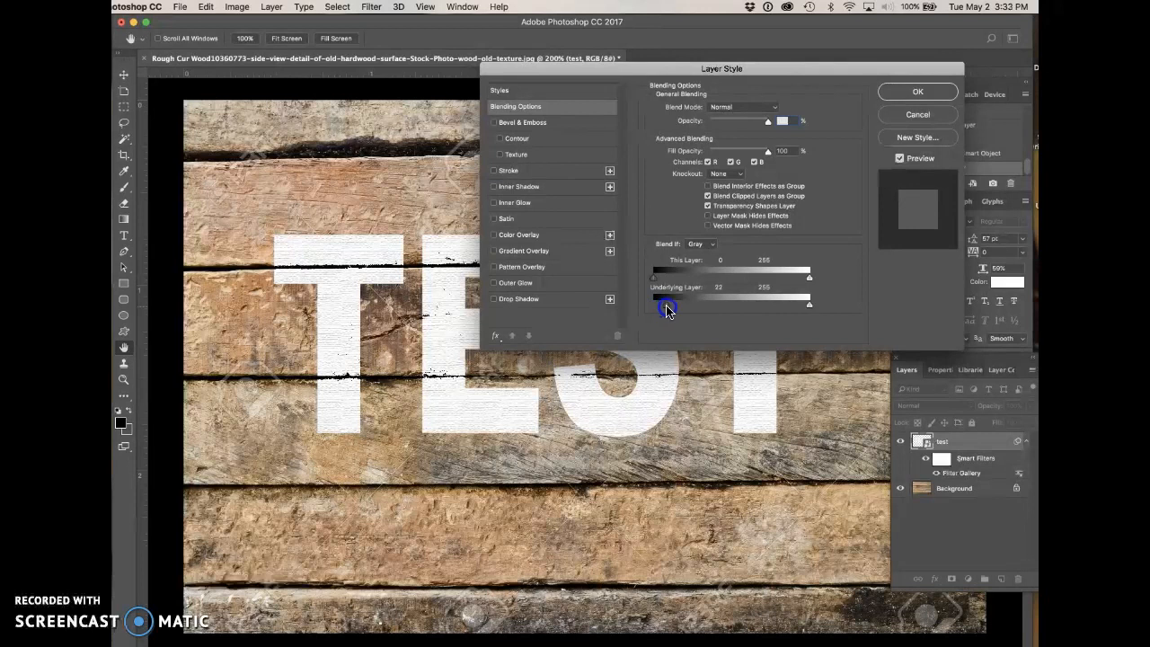
left_click_drag(670, 310, 665, 310)
left_click_drag(808, 305, 764, 309)
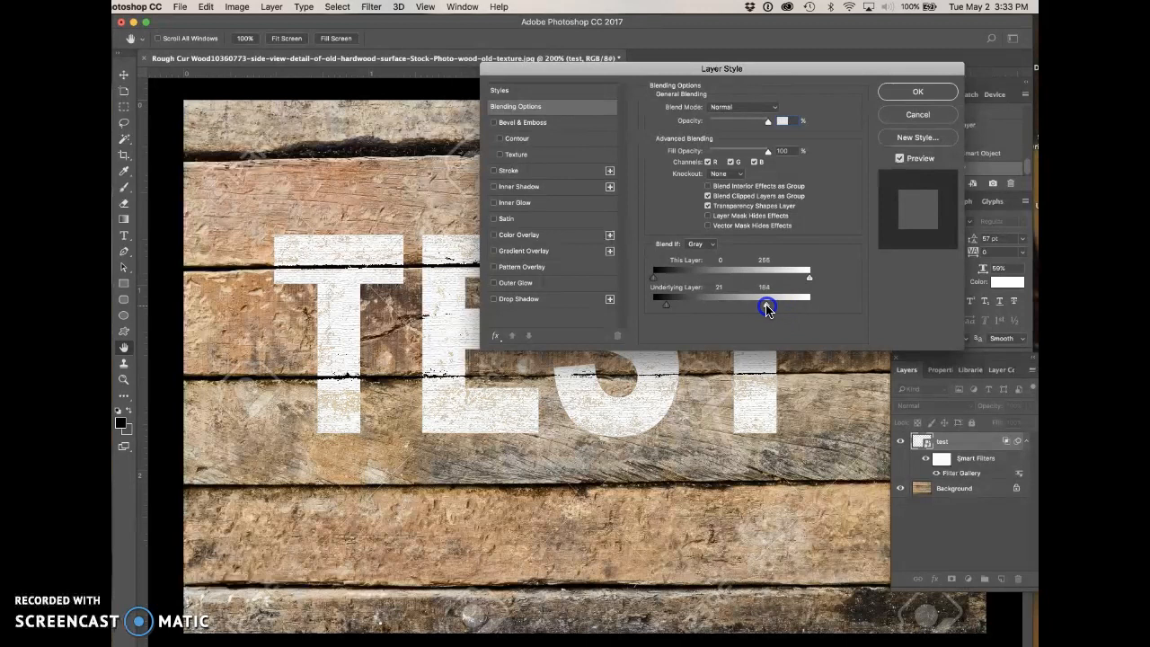
Adjust the This Layer Blend If sliders to speckle the letters, keeping the dark threshold
mouse_move(809, 276)
left_mouse_down()
mouse_move(802, 282)
mouse_move(824, 281)
left_mouse_up()
left_click_drag(672, 280, 650, 277)
Confirm the Layer Style blending so the weathered TEST lettering is committed
left_click(917, 92)
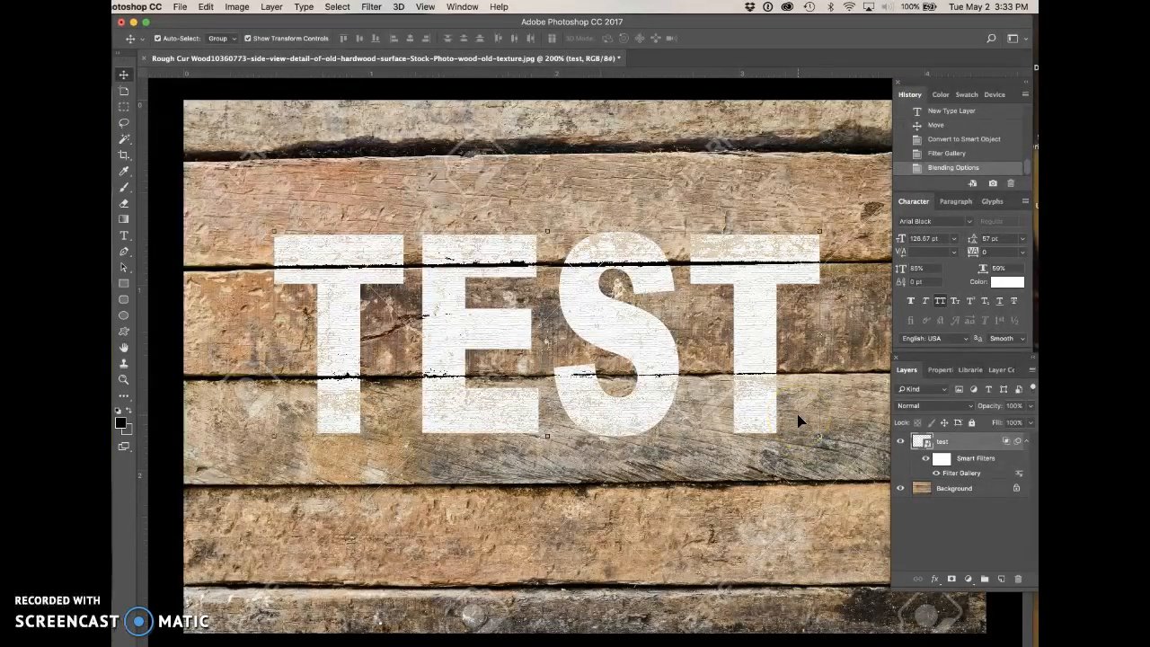